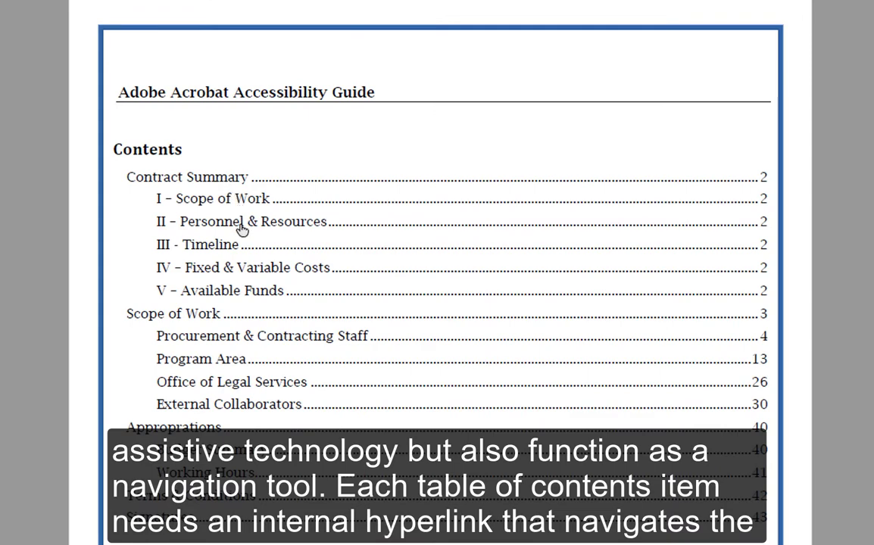
# Follow the 'III - Timeline' contents link, then scroll back up to the Contents page.
pyautogui.click(233, 253)
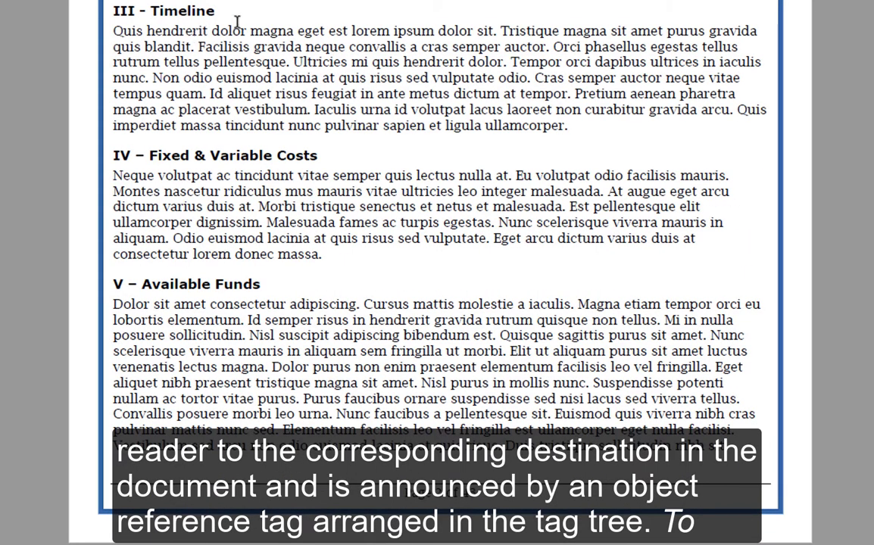
pyautogui.scroll(10, 242, 34)
pyautogui.scroll(8, 242, 38)
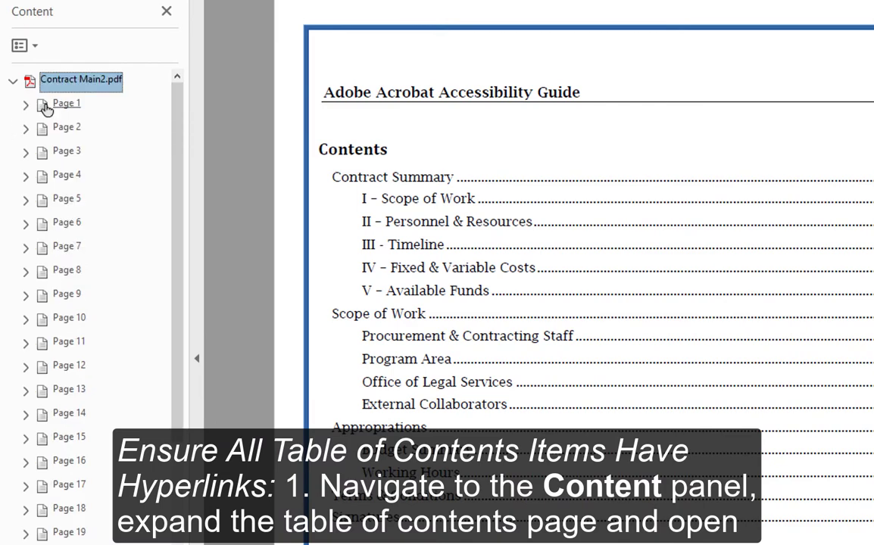
# Expand Page 1's annotations in the Content panel to show all Contents page link areas.
pyautogui.click(25, 105)
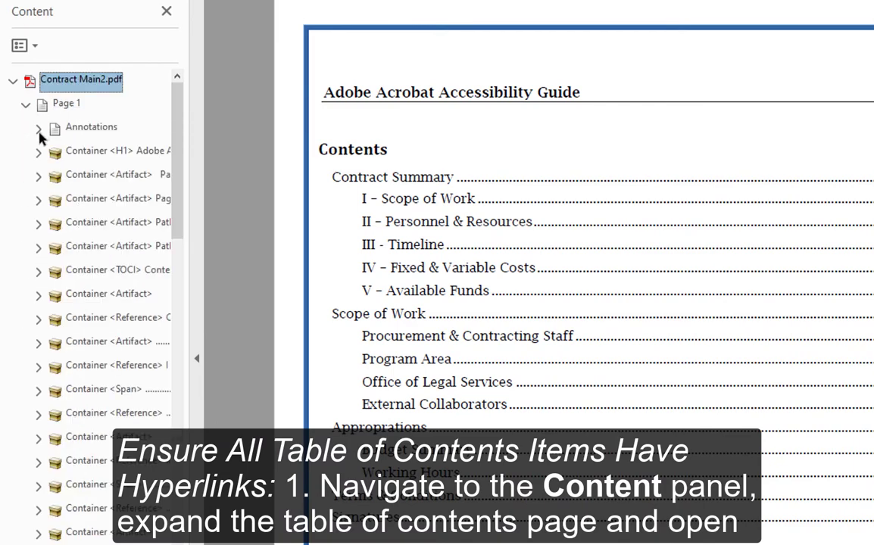
pyautogui.click(38, 129)
pyautogui.click(117, 131)
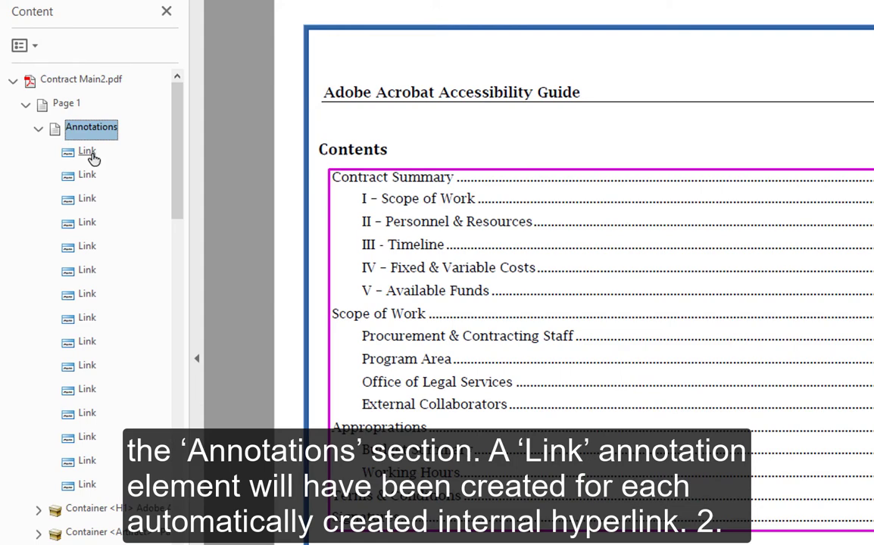
# Step through each link annotation and confirm the Scope of Work entry has no link.
pyautogui.click(90, 153)
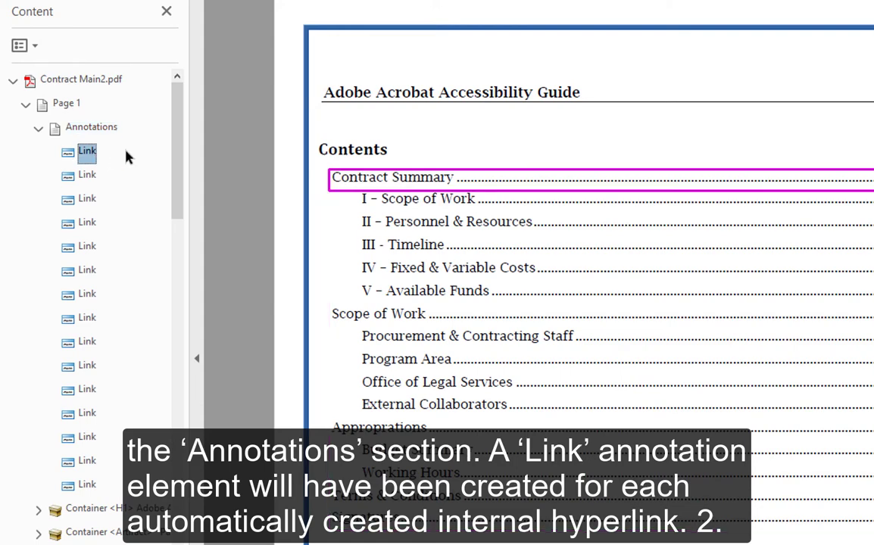
pyautogui.press('Down')
pyautogui.press('Down')
pyautogui.press('Down')
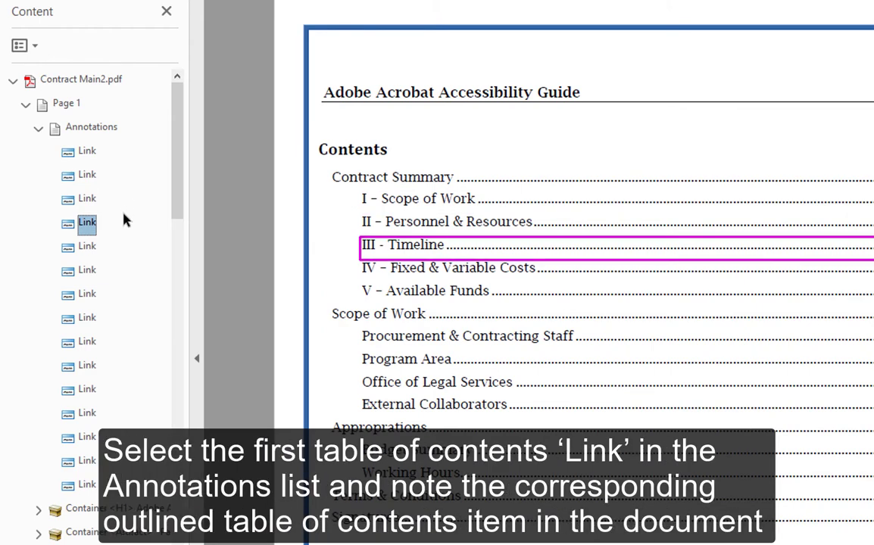
pyautogui.click(89, 153)
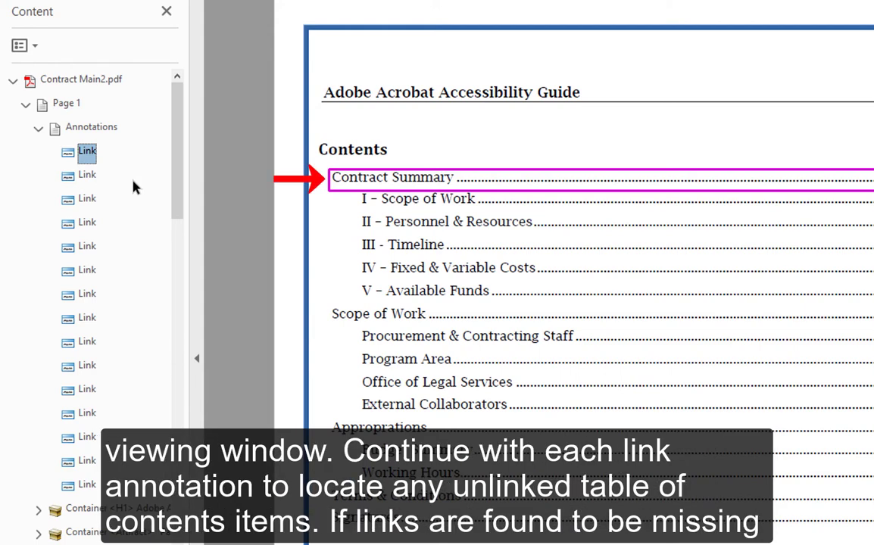
pyautogui.press('Down')
pyautogui.press('Down')
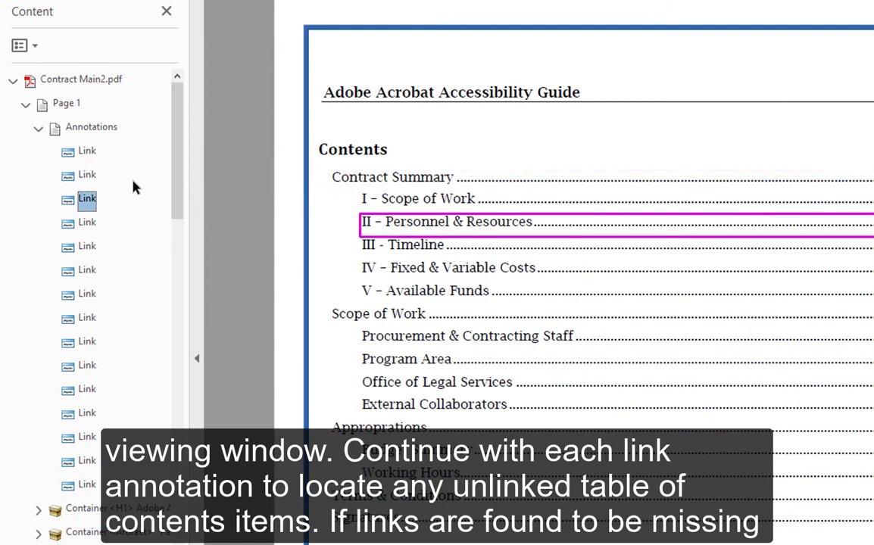
pyautogui.press('Down')
pyautogui.press('Down')
pyautogui.press('Down')
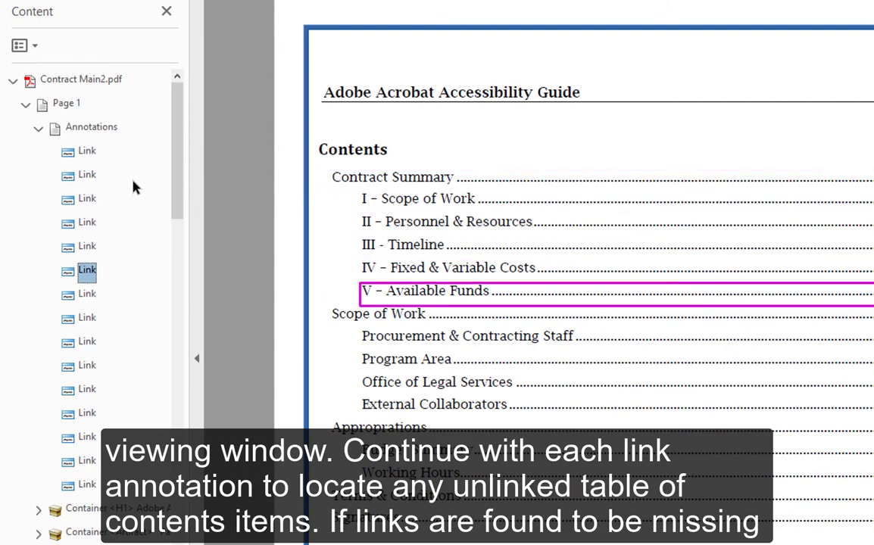
pyautogui.press('Down')
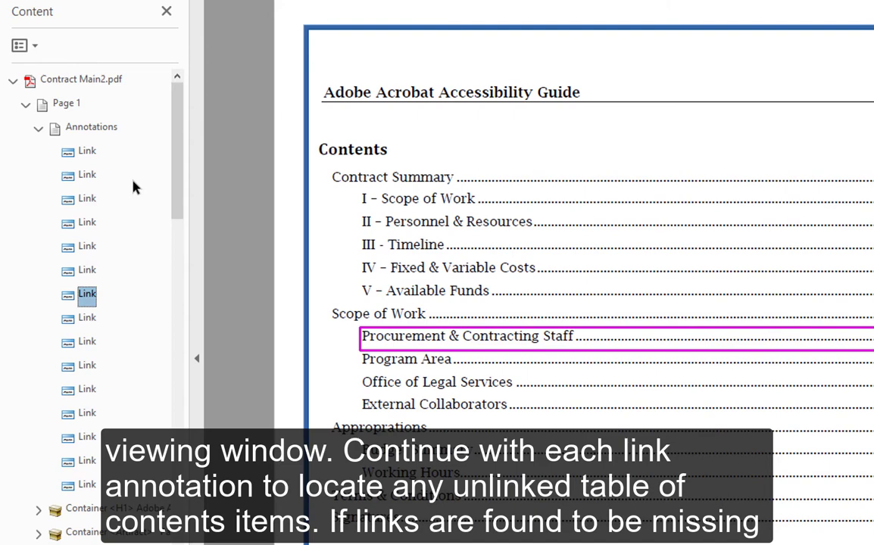
pyautogui.press('Up')
pyautogui.press('Down')
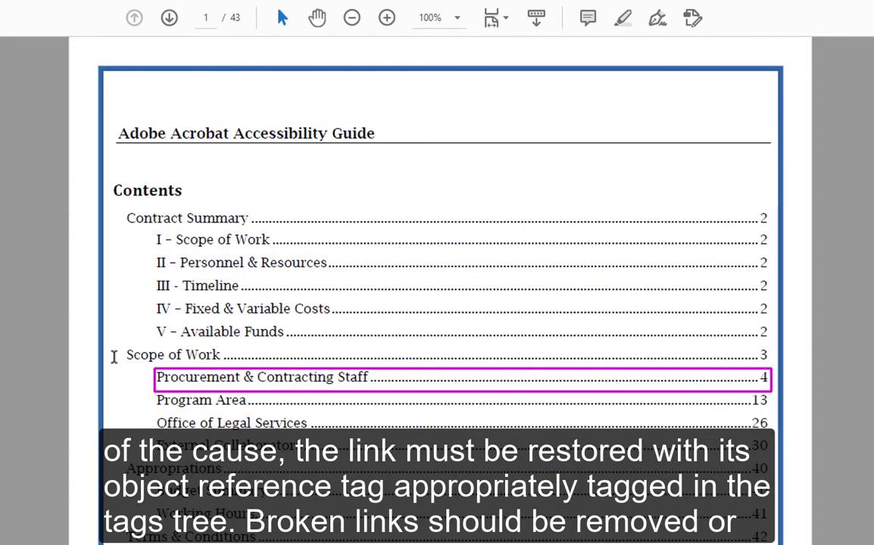
pyautogui.click(220, 333)
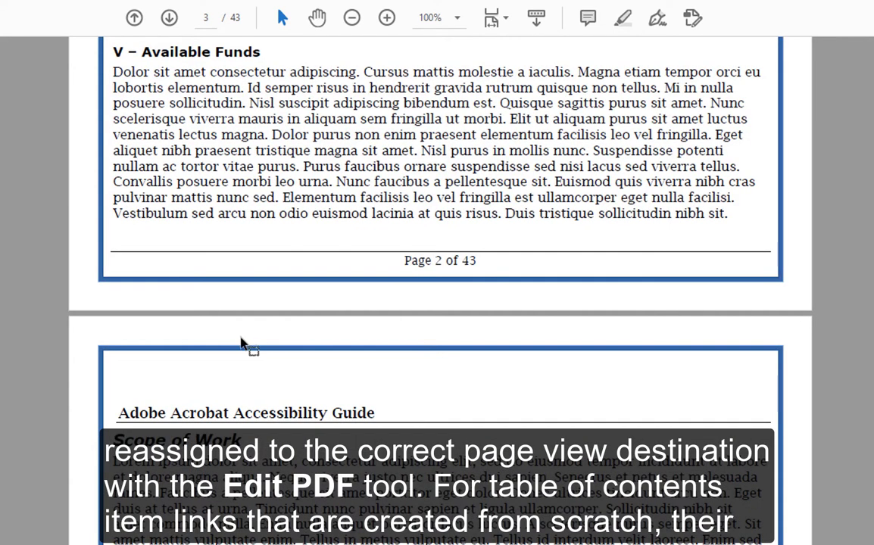
pyautogui.scroll(-3, 244, 345)
pyautogui.moveTo(244, 249); pyautogui.dragTo(108, 249)
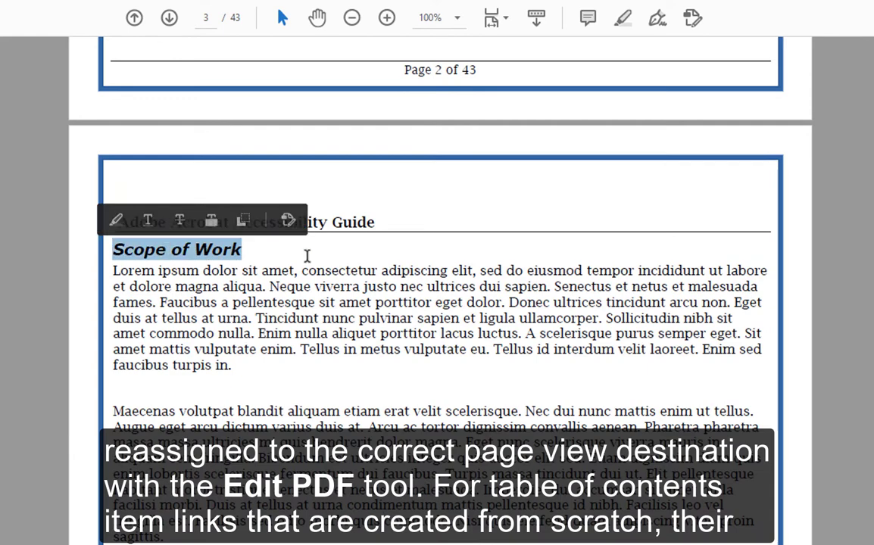
pyautogui.click(134, 17)
pyautogui.click(134, 17)
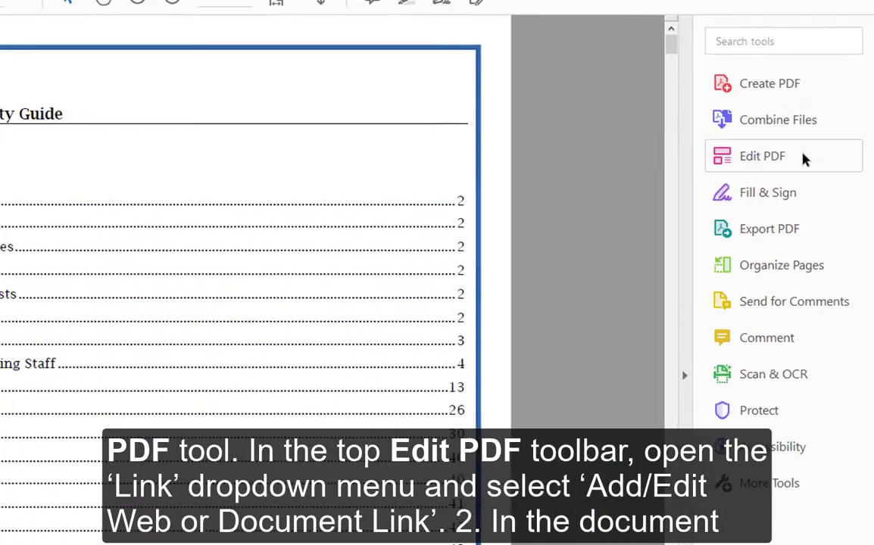
# Draw a new document link over the whole Scope of Work contents row, kept as Invisible Rectangle.
pyautogui.click(804, 159)
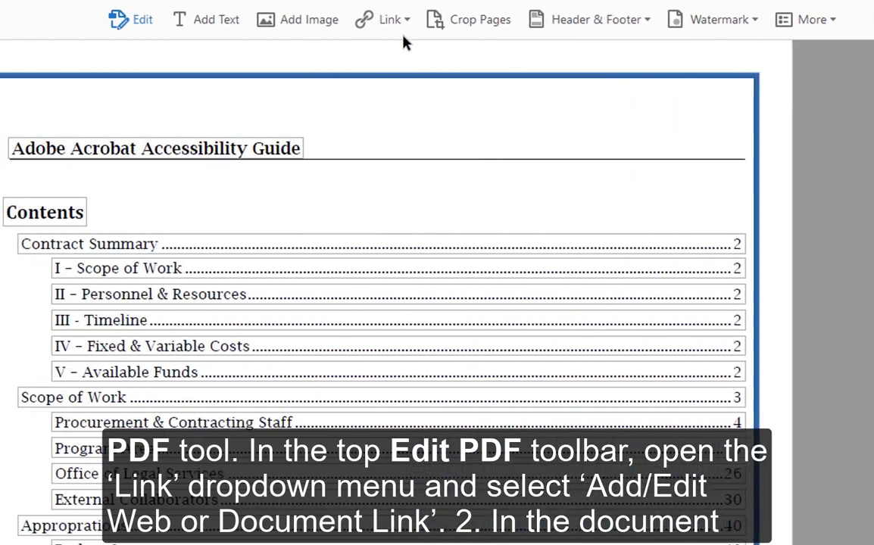
pyautogui.click(445, 22)
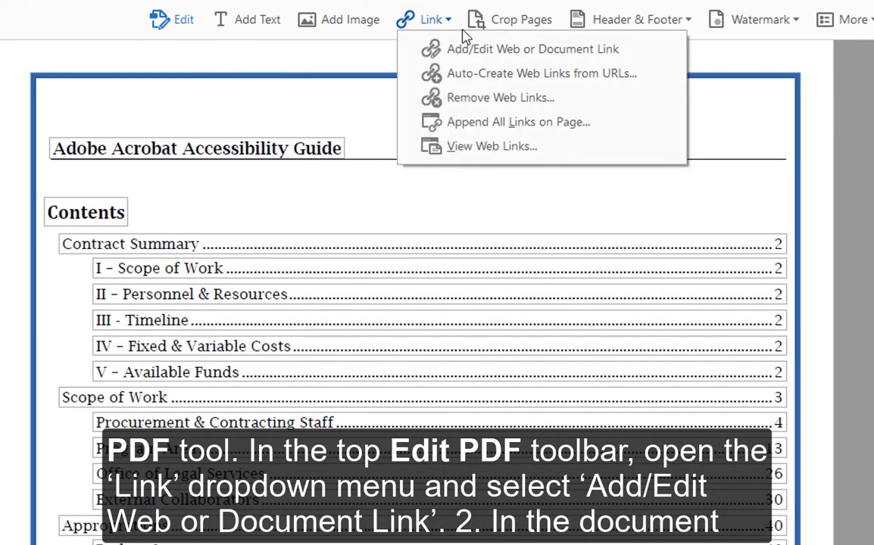
pyautogui.click(646, 59)
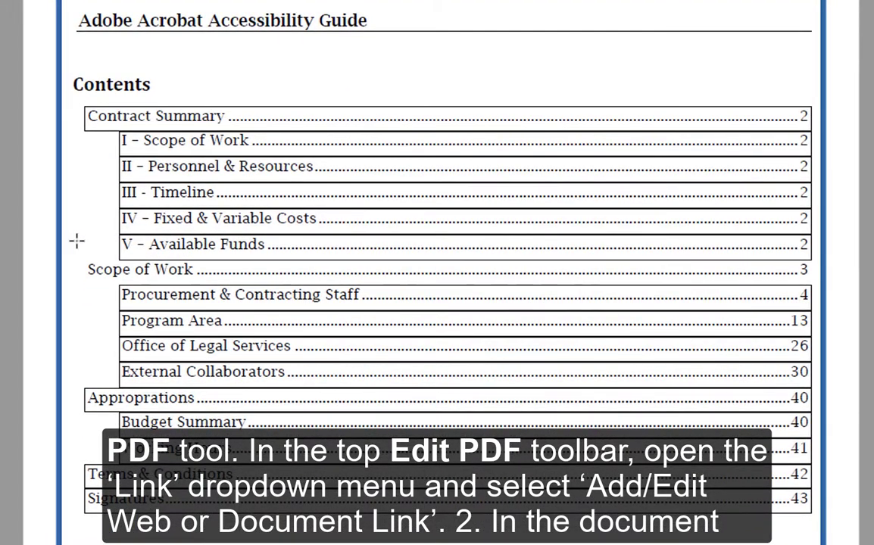
pyautogui.moveTo(88, 258); pyautogui.dragTo(808, 282)
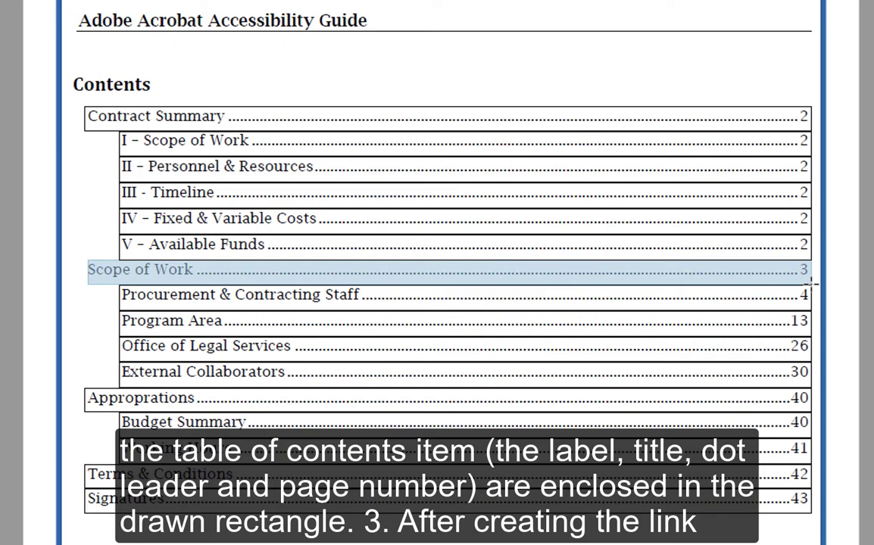
pyautogui.moveTo(808, 285); pyautogui.dragTo(809, 285)
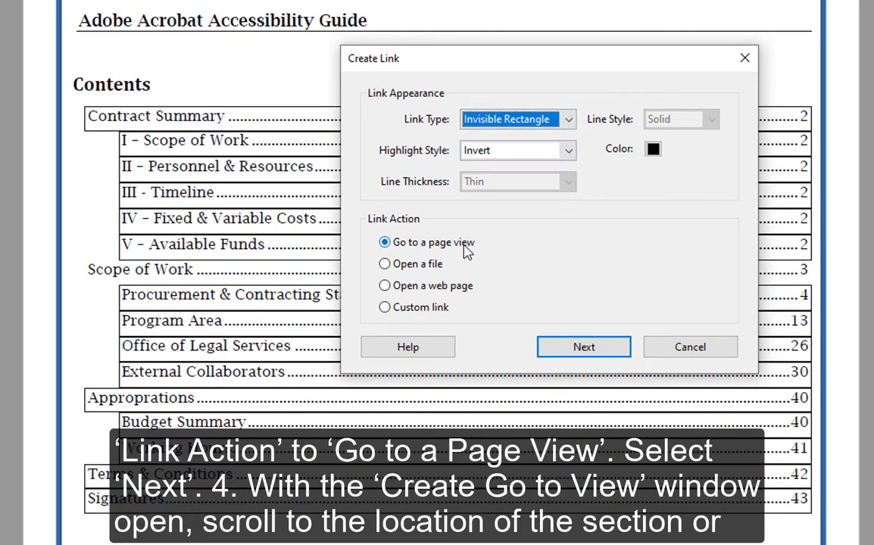
# Set the link destination to the Scope of Work heading on page 3 at 100% zoom.
pyautogui.click(615, 350)
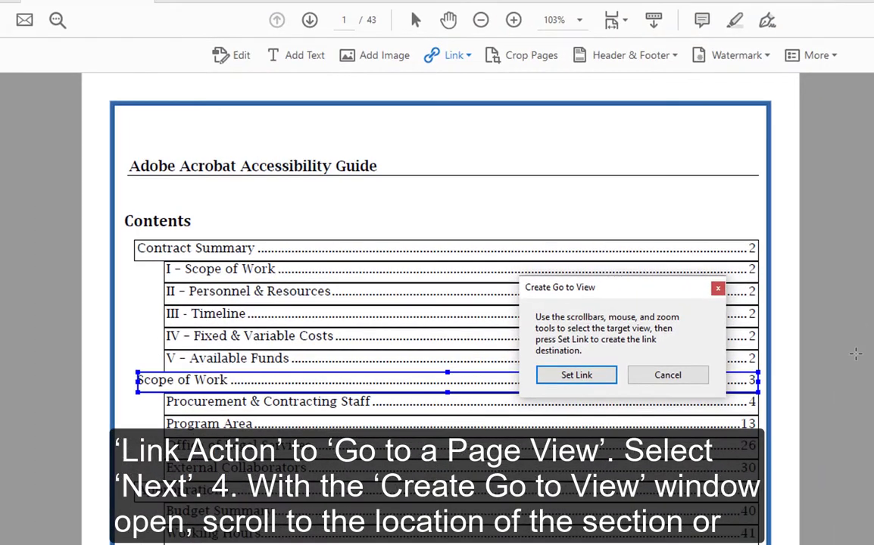
pyautogui.scroll(-15, 855, 354)
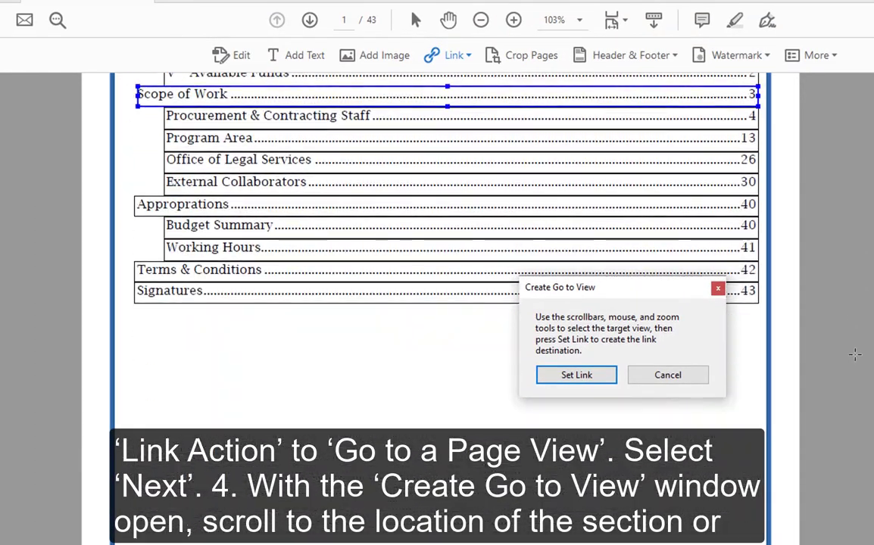
pyautogui.scroll(-12, 855, 354)
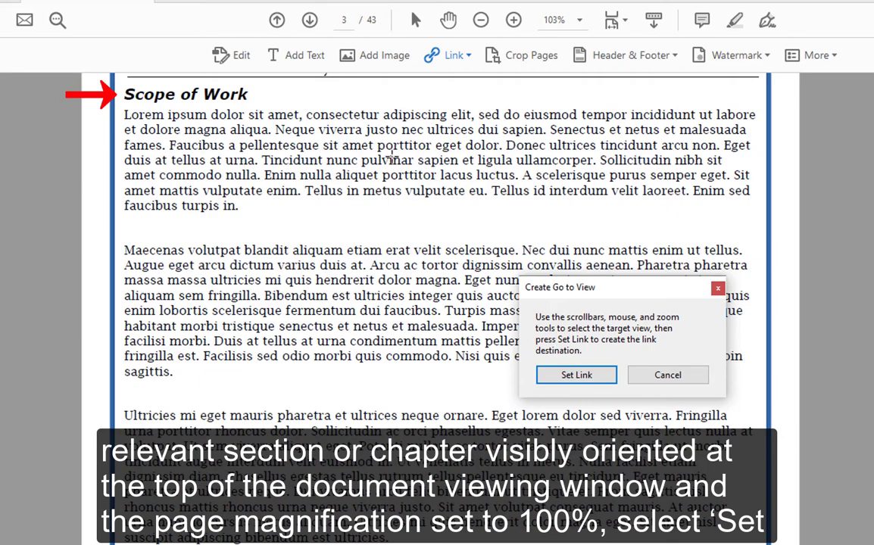
pyautogui.click(480, 21)
pyautogui.click(513, 21)
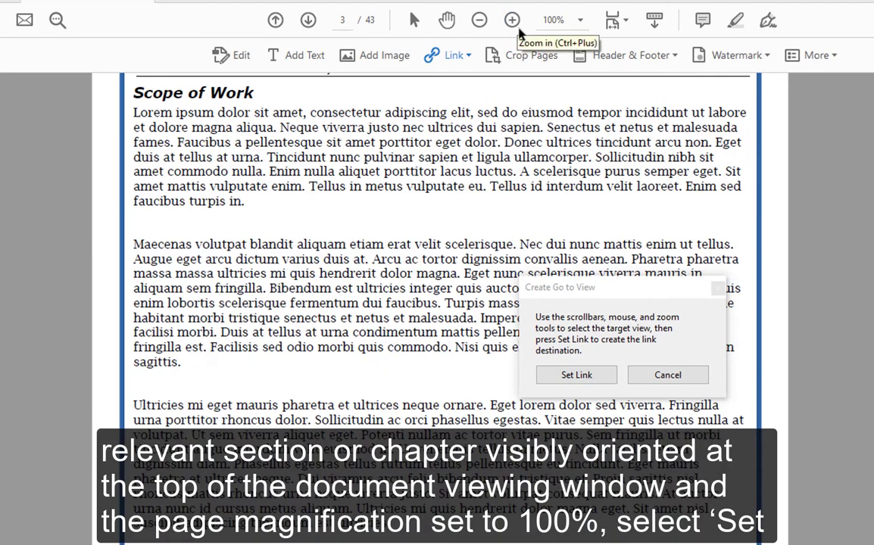
pyautogui.click(598, 376)
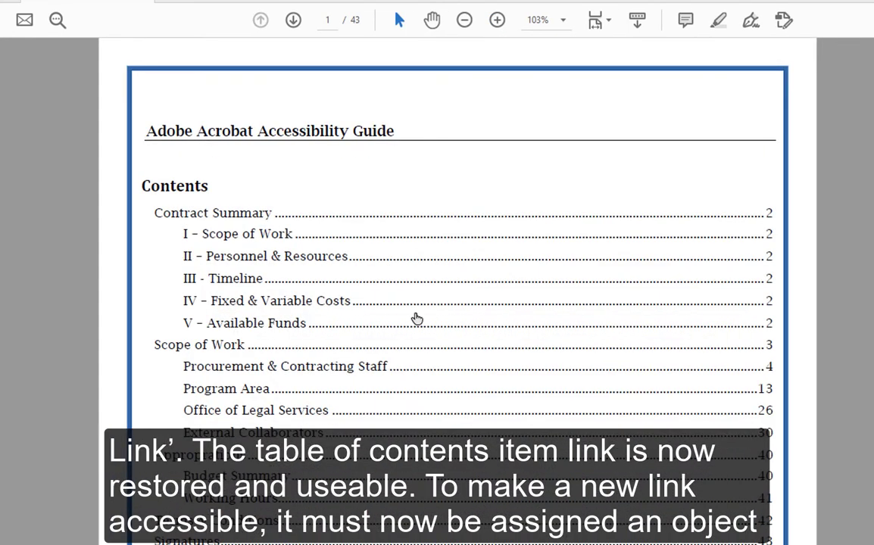
pyautogui.click(198, 351)
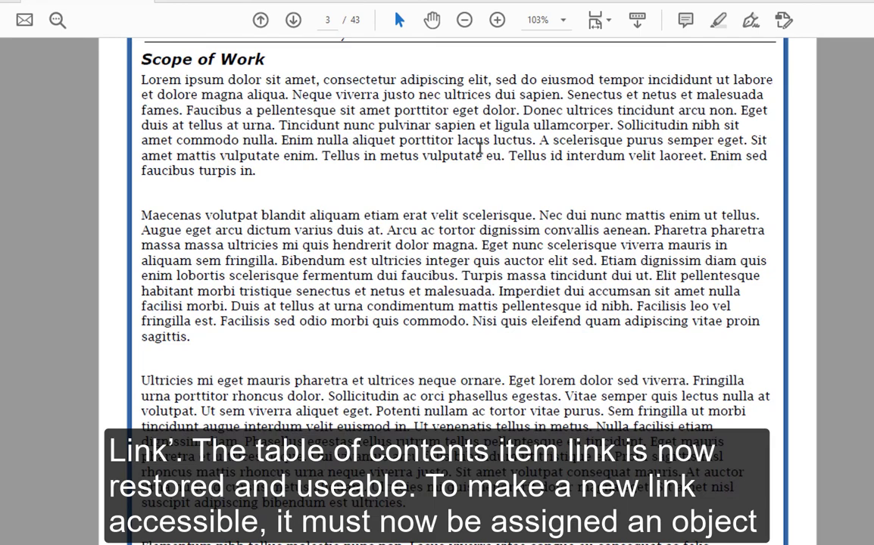
pyautogui.click(259, 20)
pyautogui.click(260, 20)
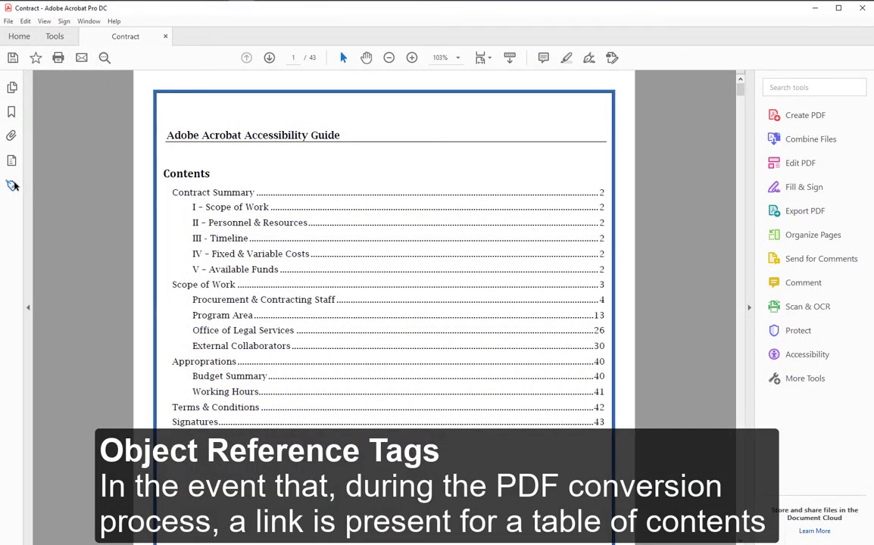
# Select the <TOCI> tag holding the Scope of Work entry in the tag tree.
pyautogui.click(12, 185)
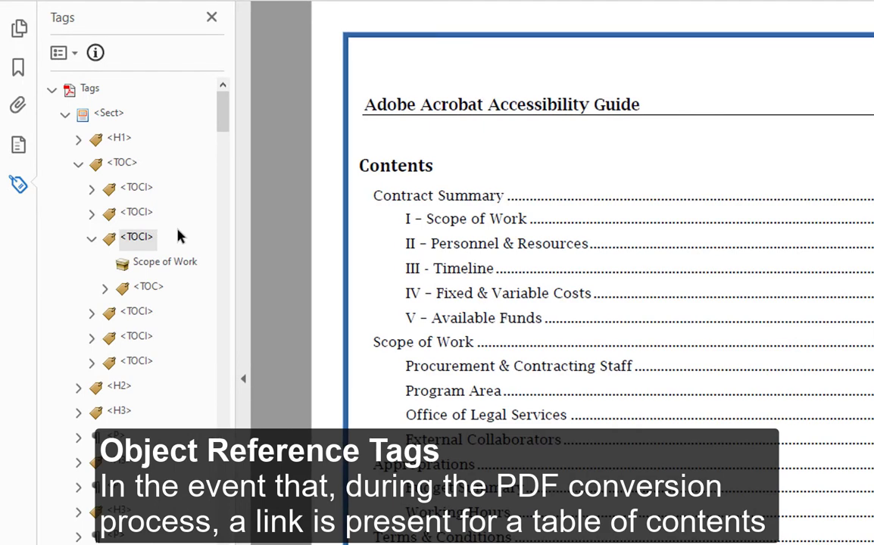
pyautogui.click(162, 263)
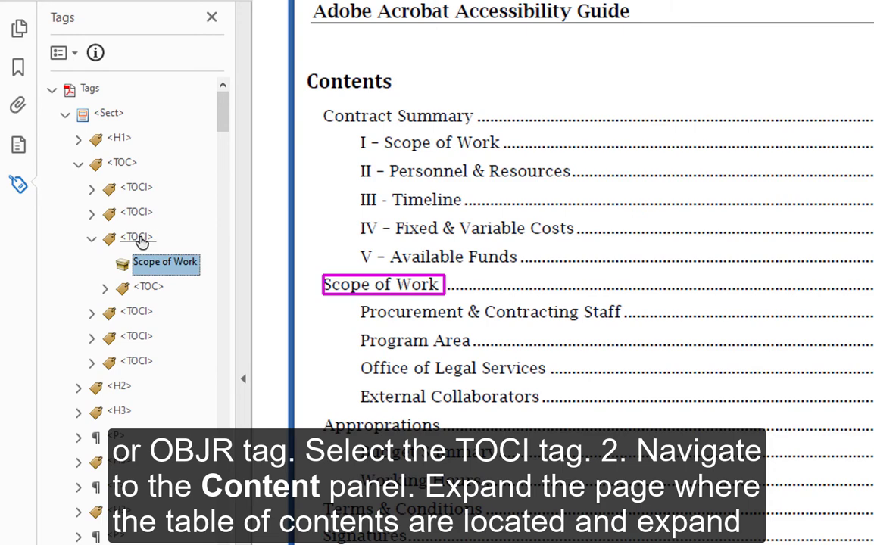
pyautogui.click(139, 239)
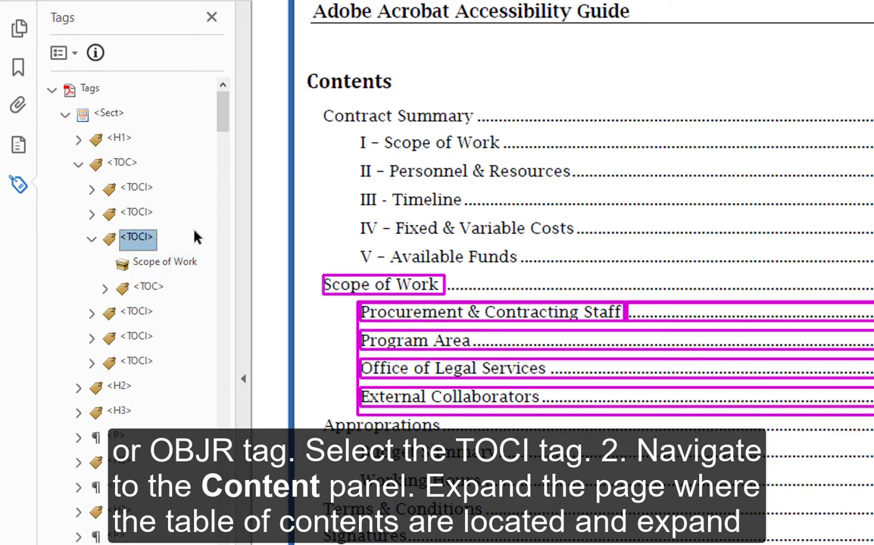
pyautogui.click(15, 146)
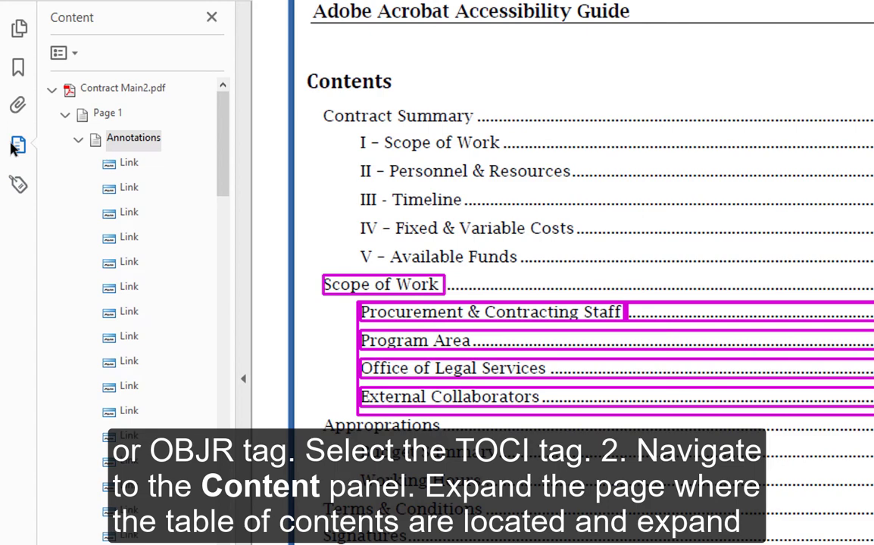
# Select the last link annotation under Page 1 > Annotations, the one for Scope of Work.
pyautogui.click(109, 114)
pyautogui.click(157, 143)
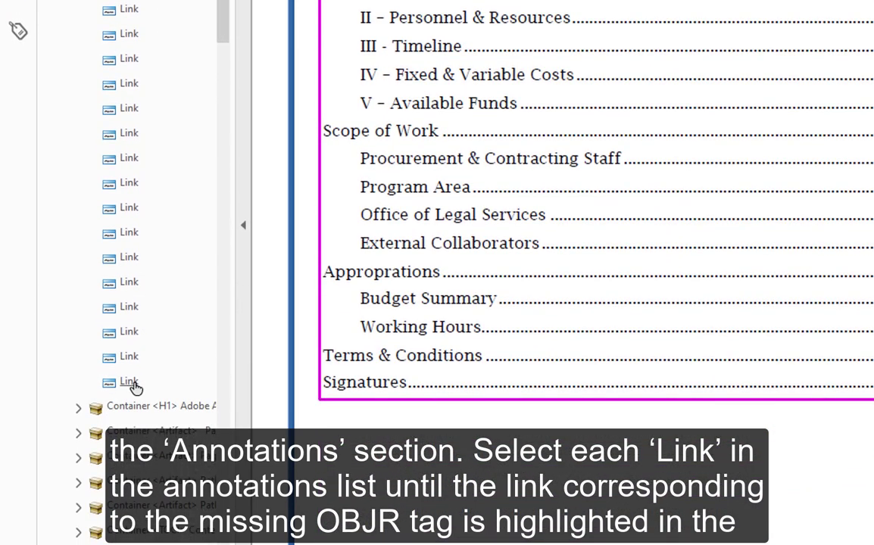
pyautogui.click(130, 416)
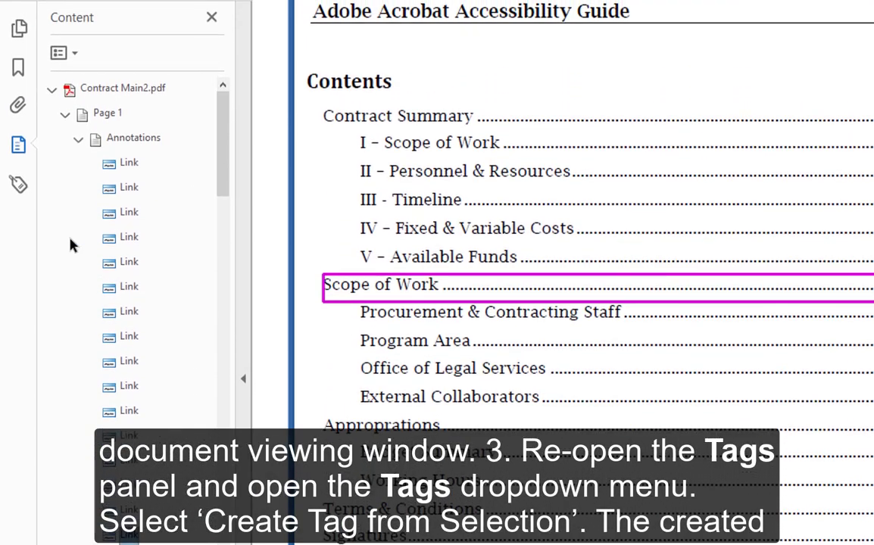
pyautogui.click(18, 184)
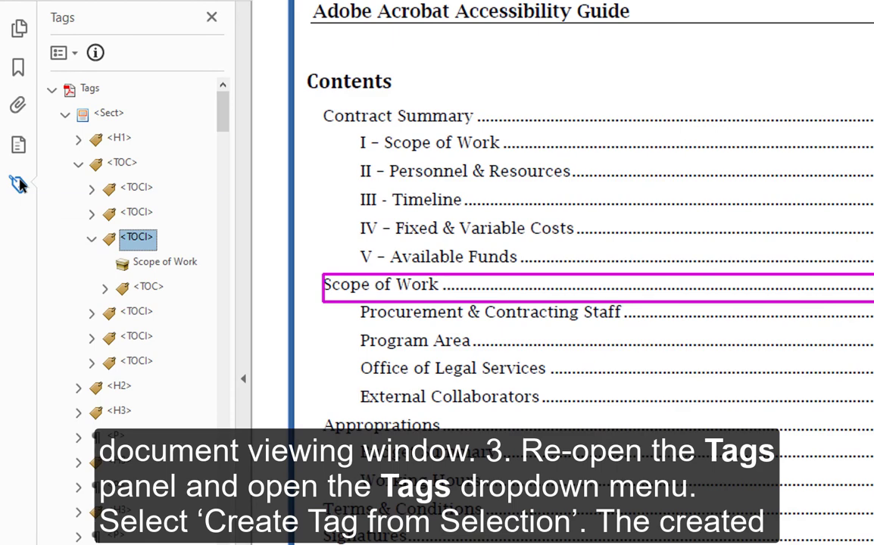
# Create a tag from the selected link and confirm Link - OBJR sits under the Scope of Work <TOCI>.
pyautogui.click(77, 53)
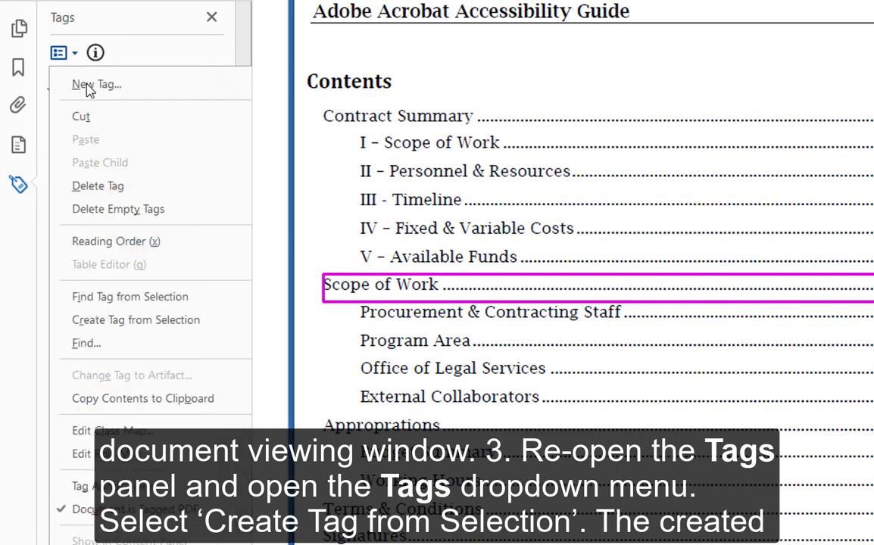
pyautogui.click(206, 320)
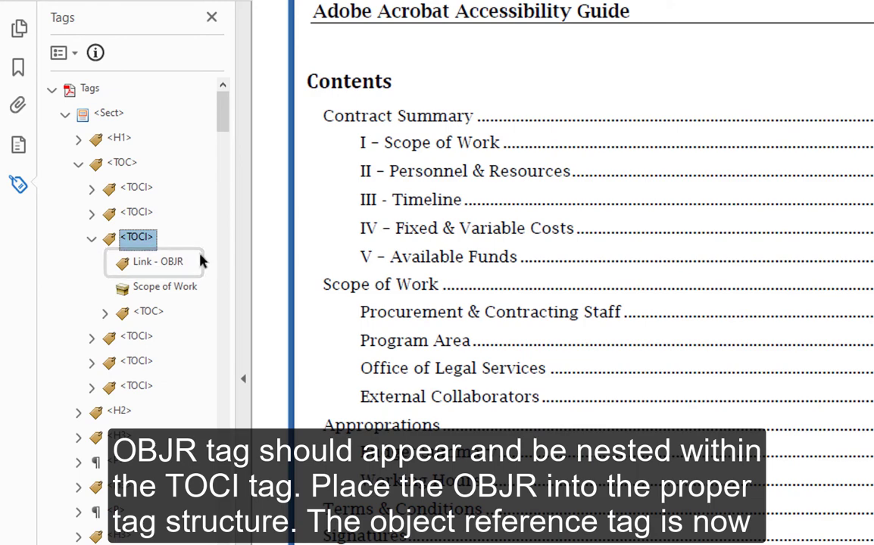
pyautogui.click(89, 241)
pyautogui.click(138, 237)
pyautogui.click(193, 241)
pyautogui.press('Escape')
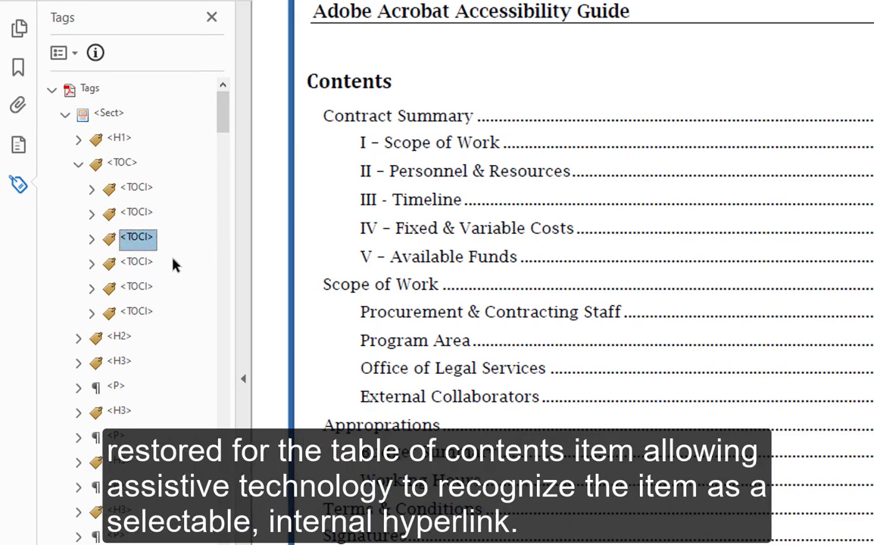
pyautogui.click(137, 261)
pyautogui.click(137, 238)
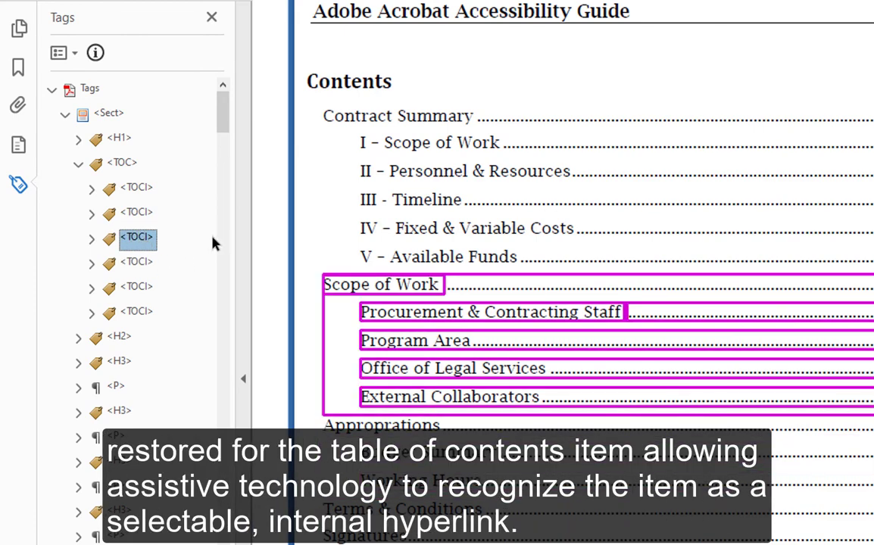
pyautogui.click(91, 239)
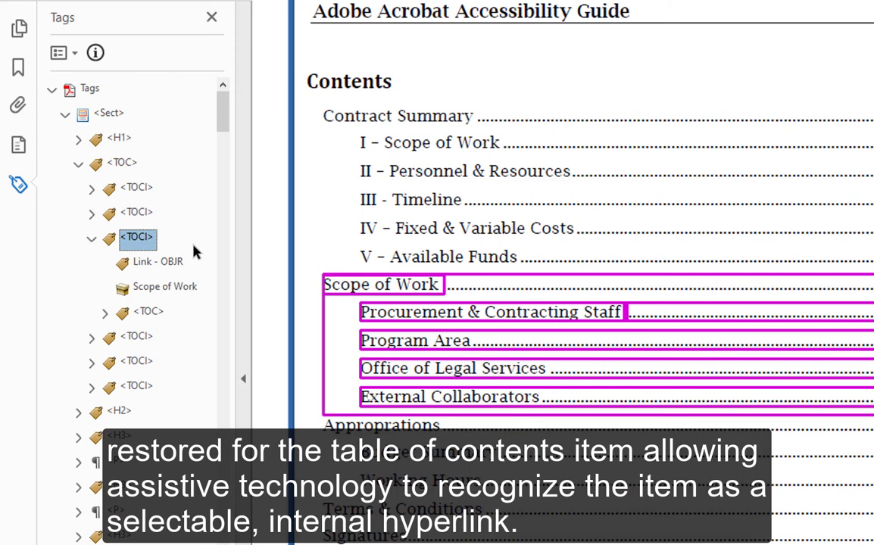